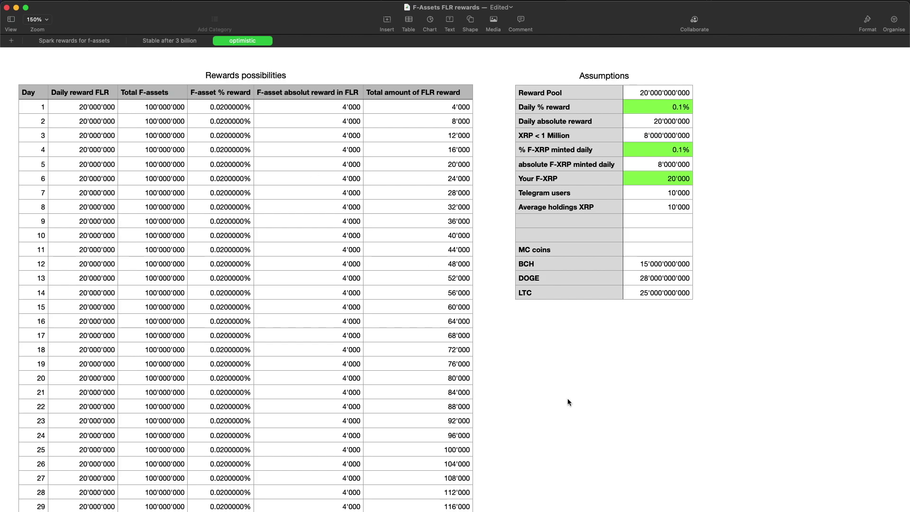
Step: Zoom the rewards sheet in and out, then set it to actual size (100%)
key(super+shift+period)
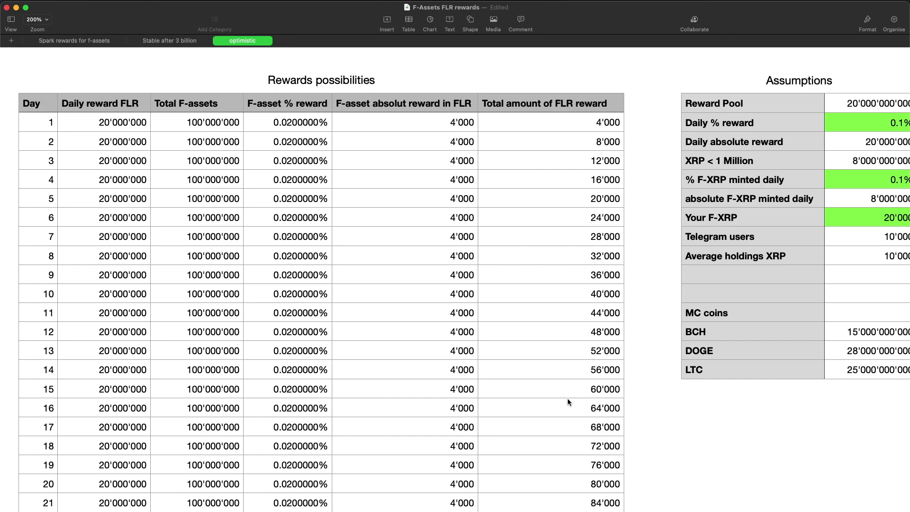
key(super+shift+comma)
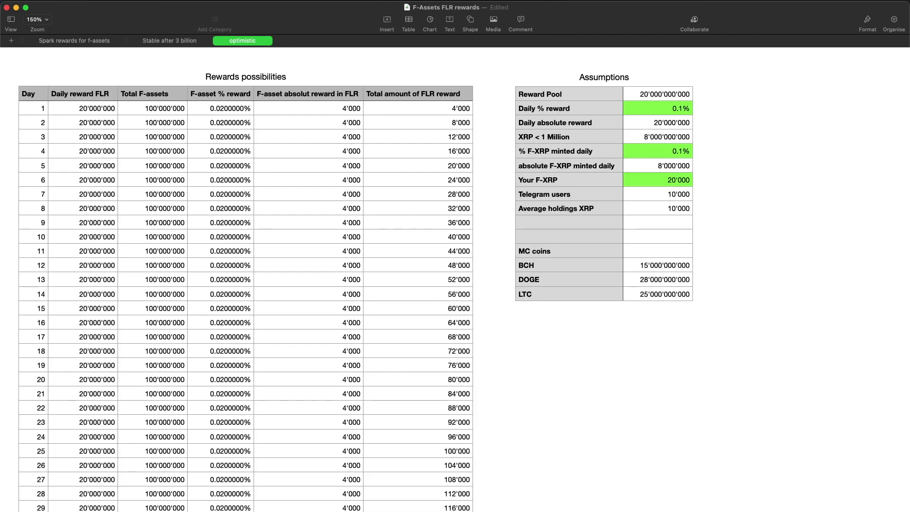
click(270, 0)
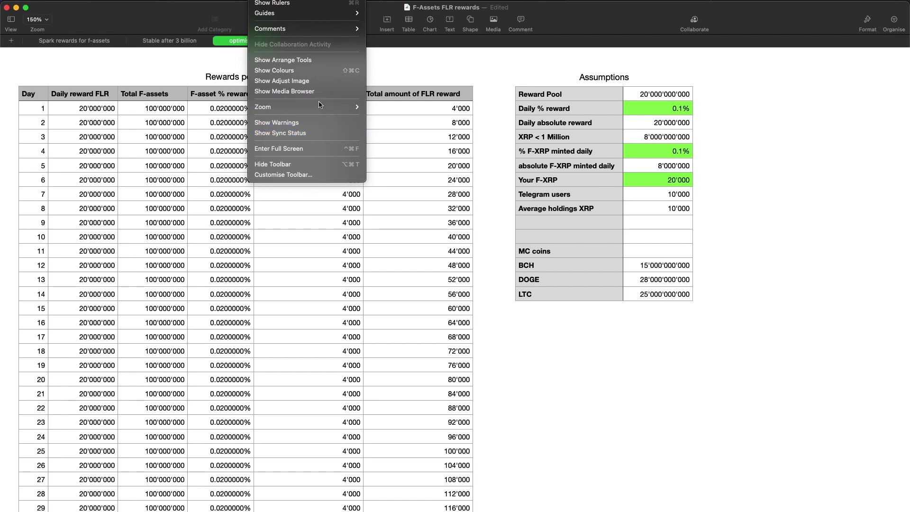
mouse_move(263, 106)
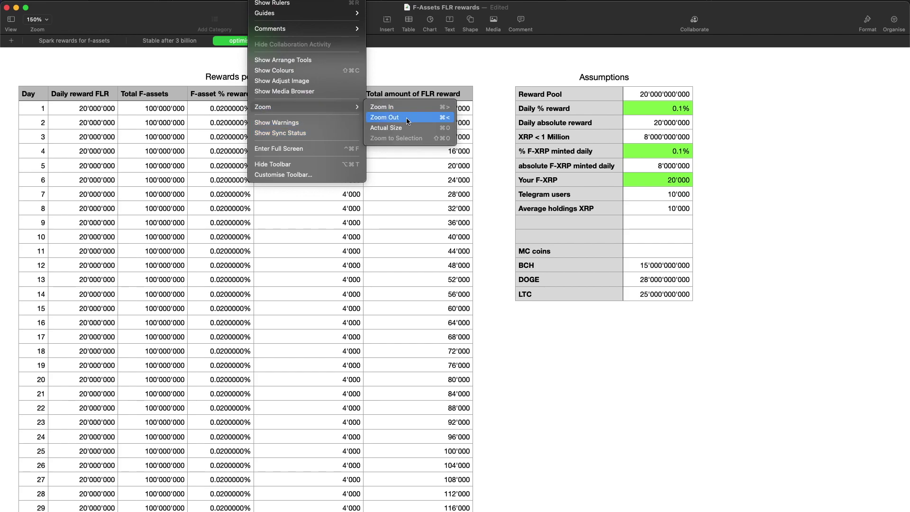
click(406, 129)
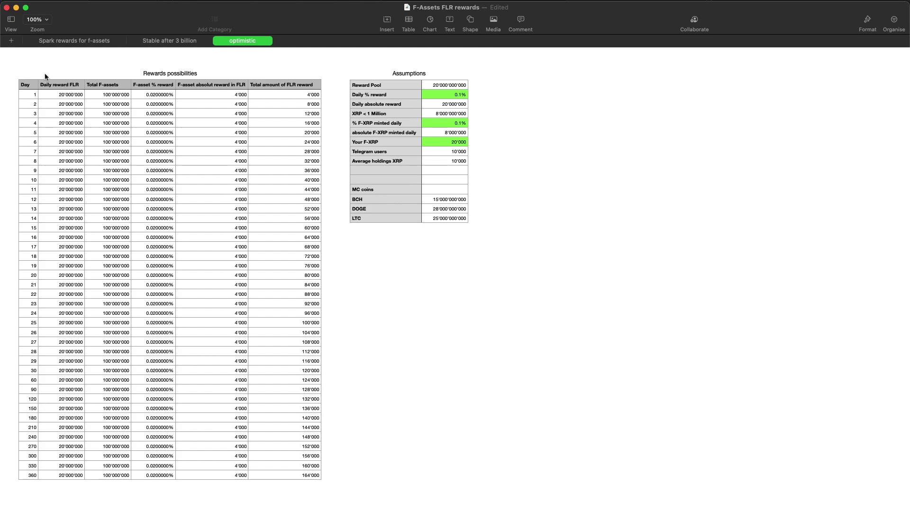
Step: Draw a horizontal line above the rewards and Assumptions tables, spanning both tables' full width
click(471, 22)
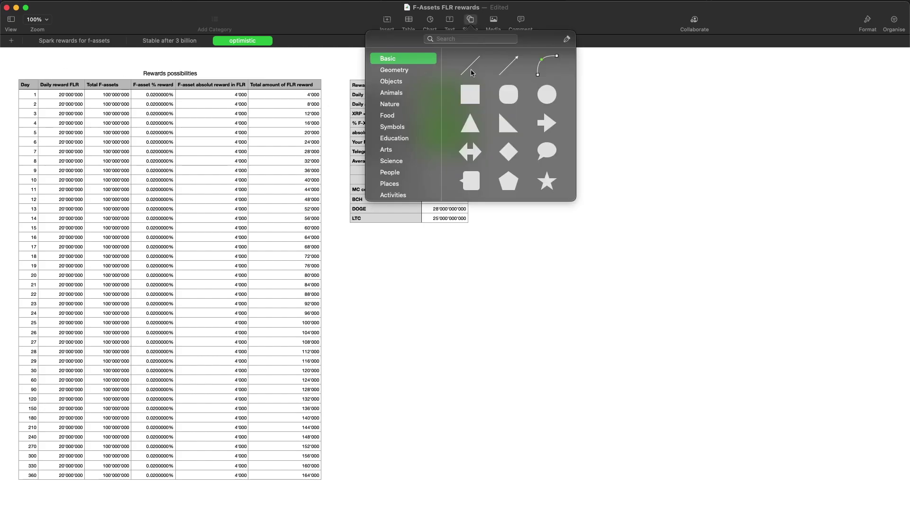
click(469, 70)
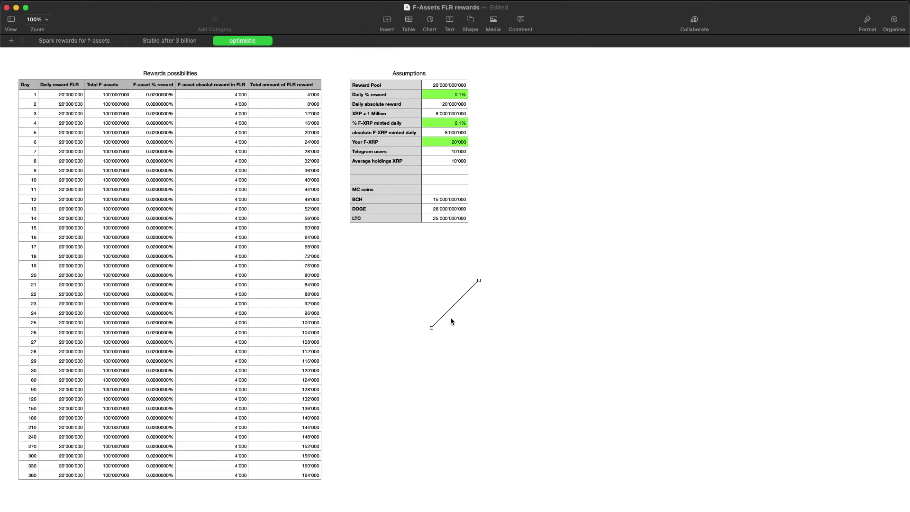
drag(447, 315, 32, 65)
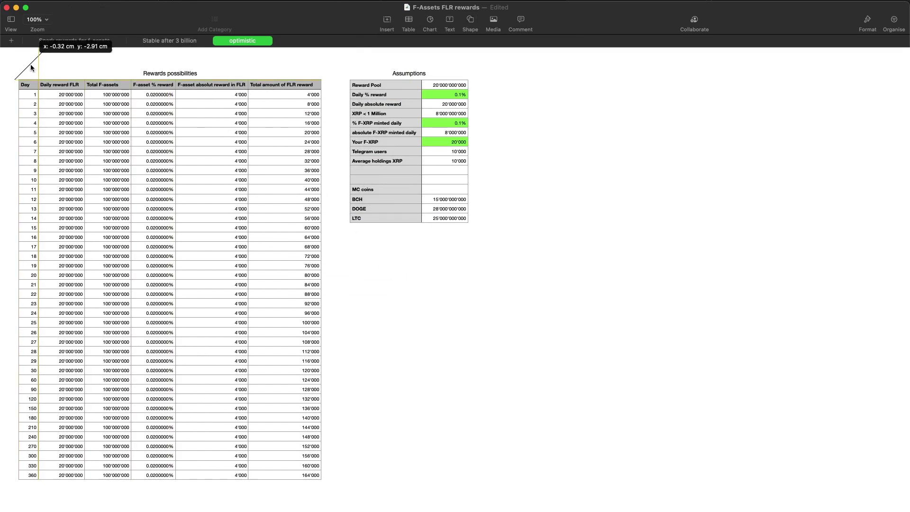
mouse_move(31, 61)
mouse_down()
mouse_move(33, 75)
mouse_move(467, 58)
mouse_up()
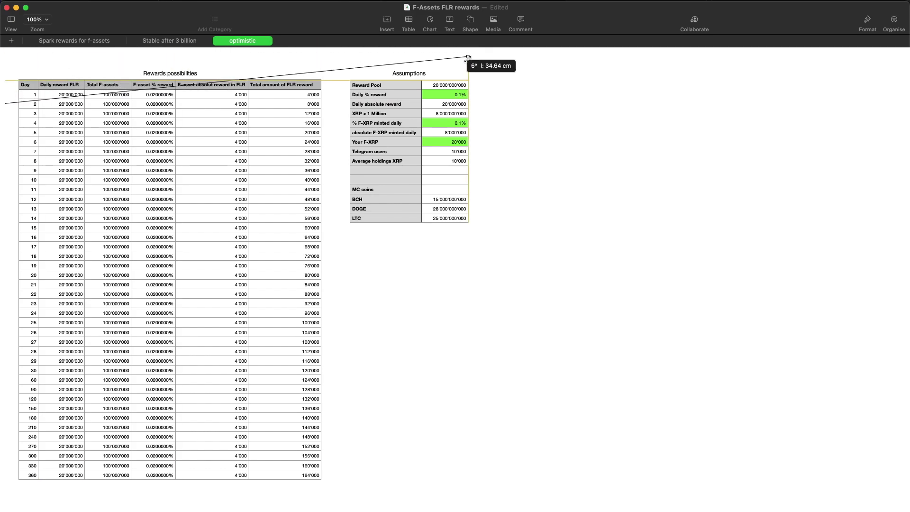
drag(5, 104, 19, 58)
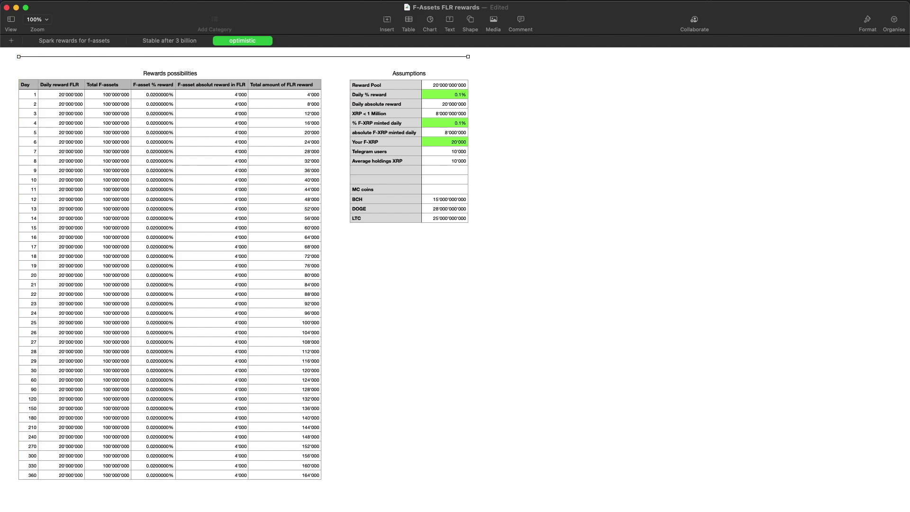
click(267, 7)
Step: Zoom to the selected line so both tables fill the window, then drag the line elsewhere
click(423, 138)
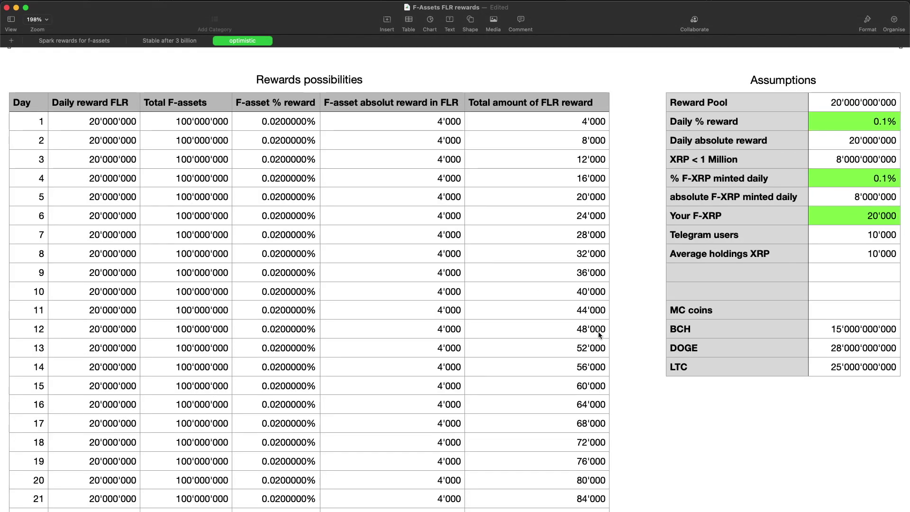
scroll(575, 211, up, 1)
scroll(574, 211, down, 1)
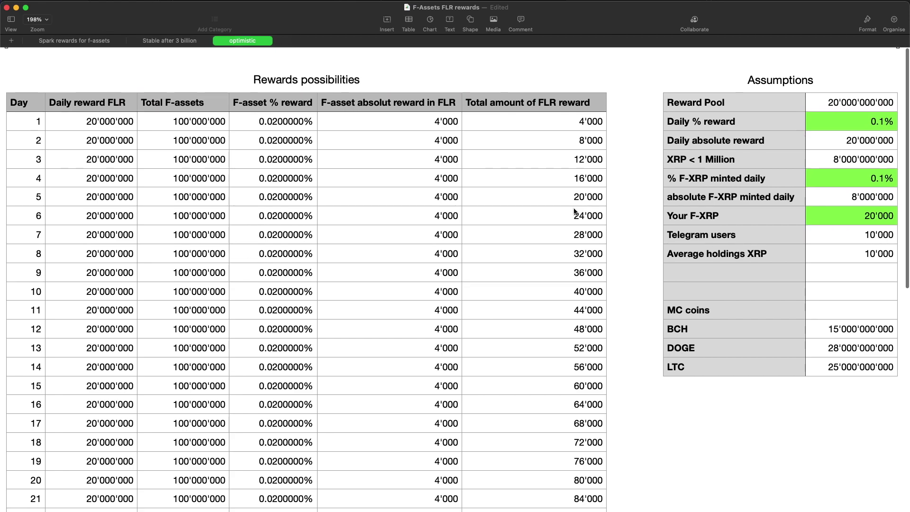
scroll(527, 68, left, 1)
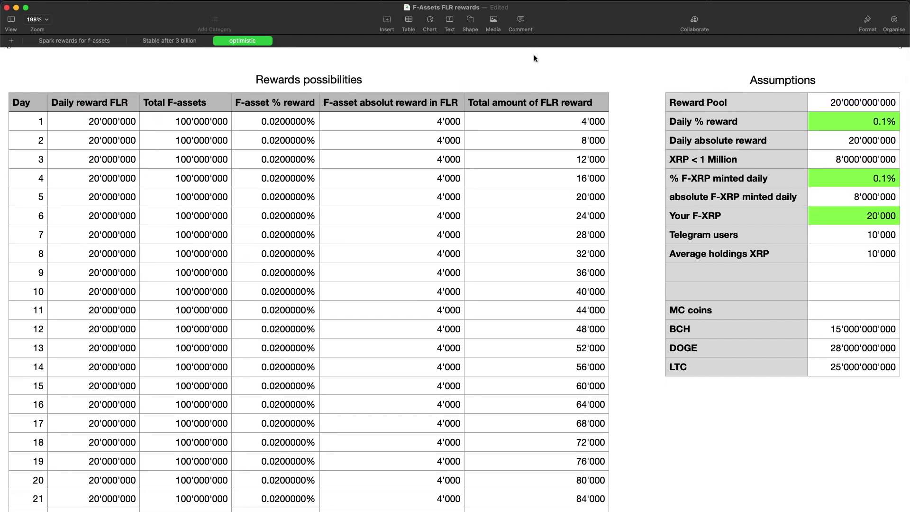
drag(12, 53, 76, 61)
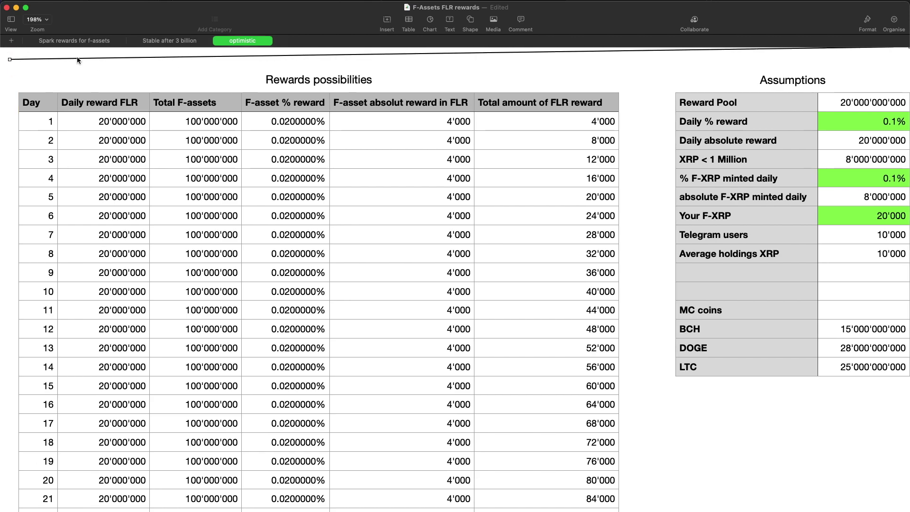
scroll(108, 147, right, 2)
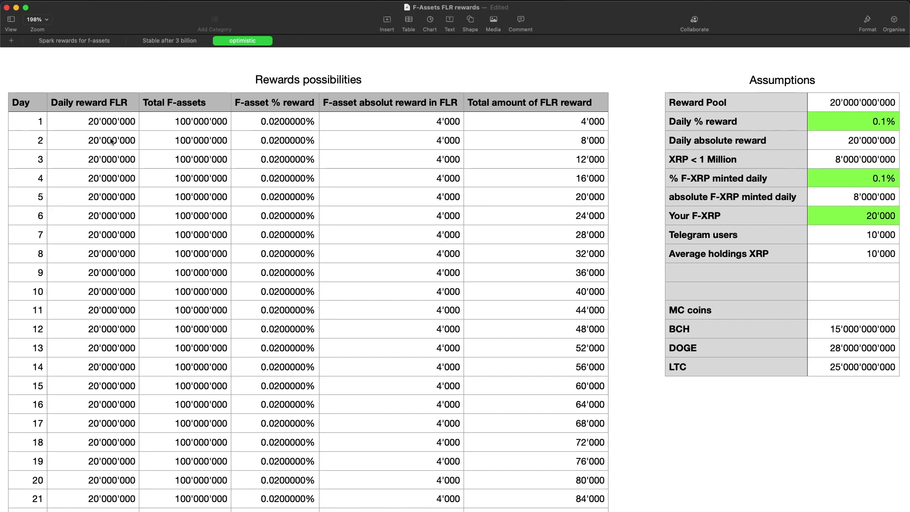